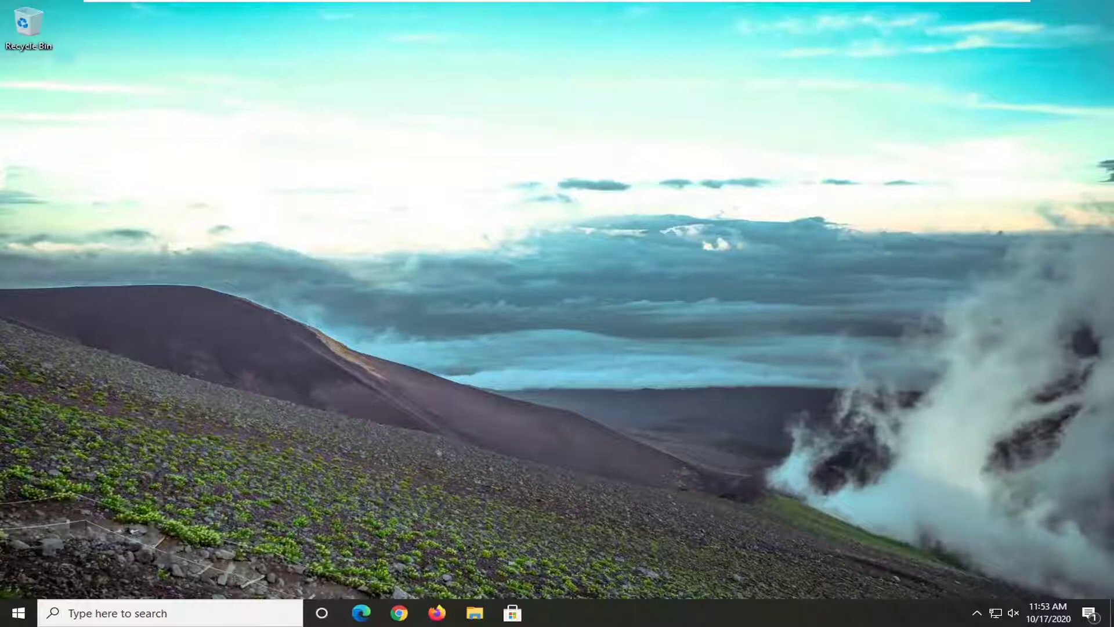
Launch Command Prompt from the Start menu as administrator, approving the User Account Control prompt.
click(7, 618)
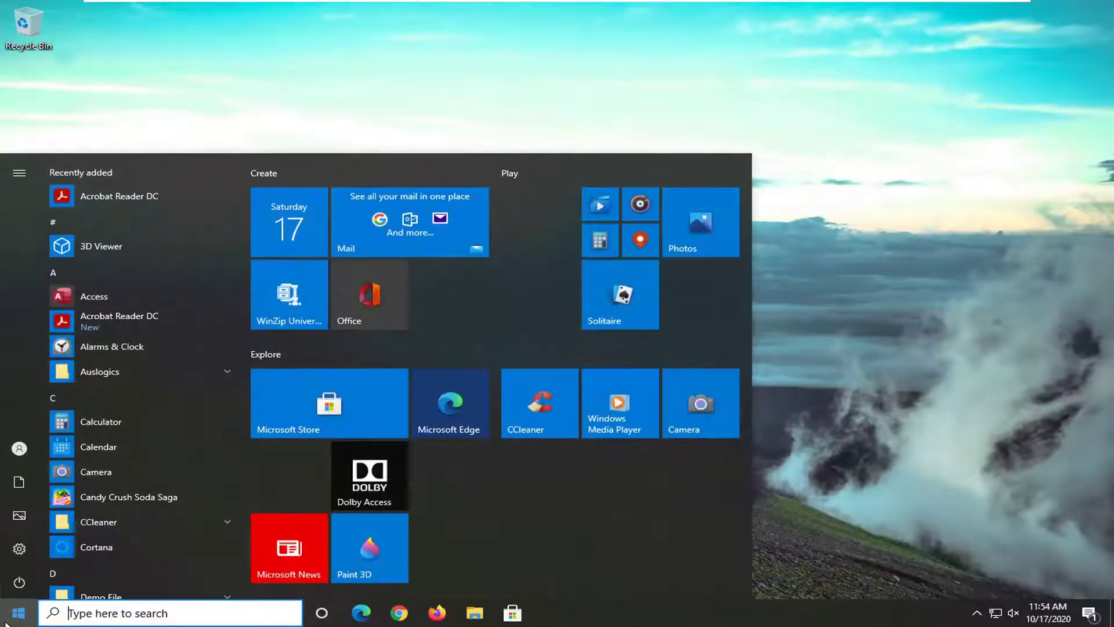
text(cmd)
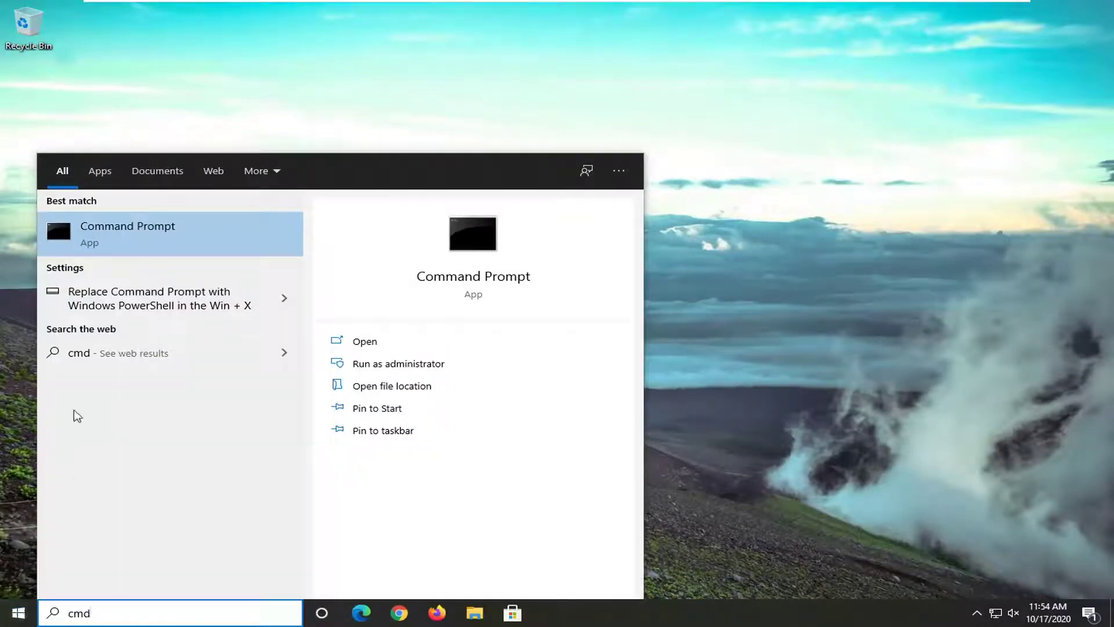
right_click(110, 242)
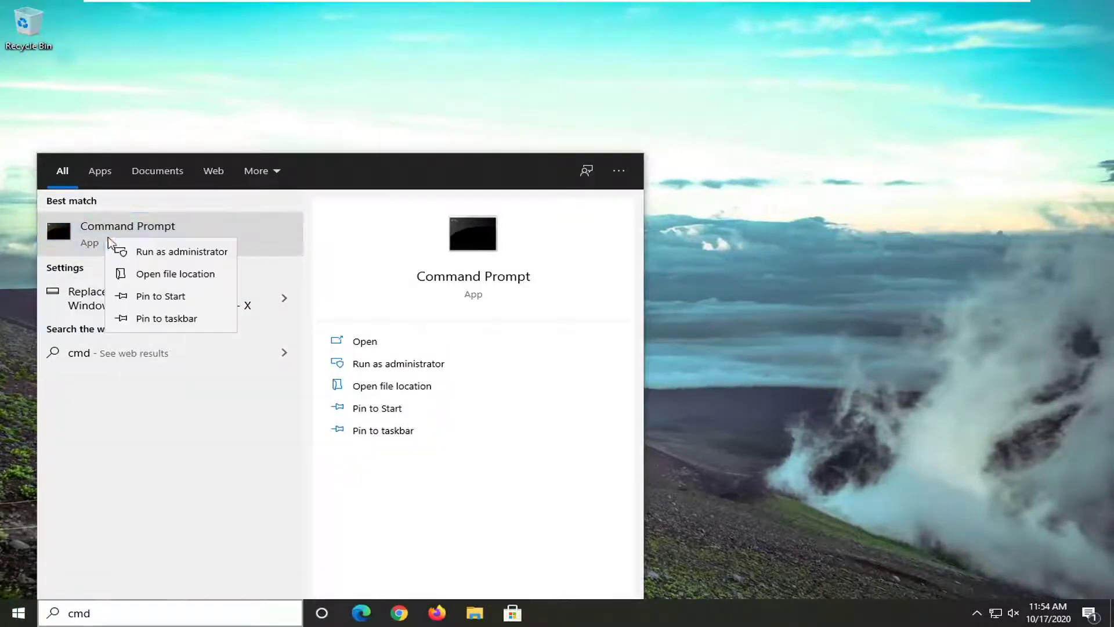
click(181, 252)
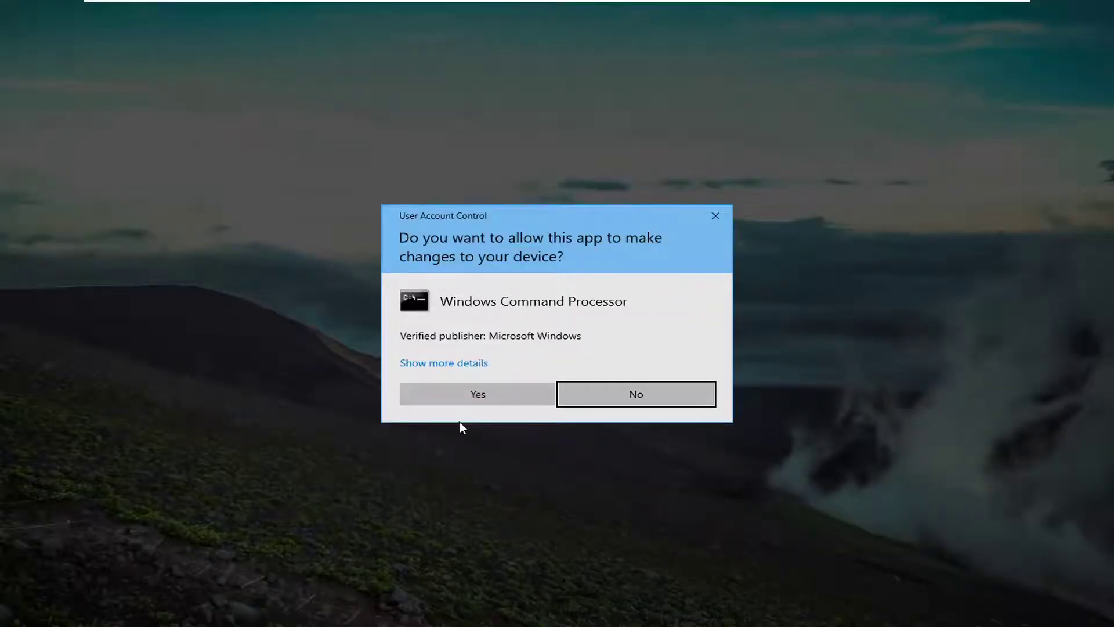
click(466, 394)
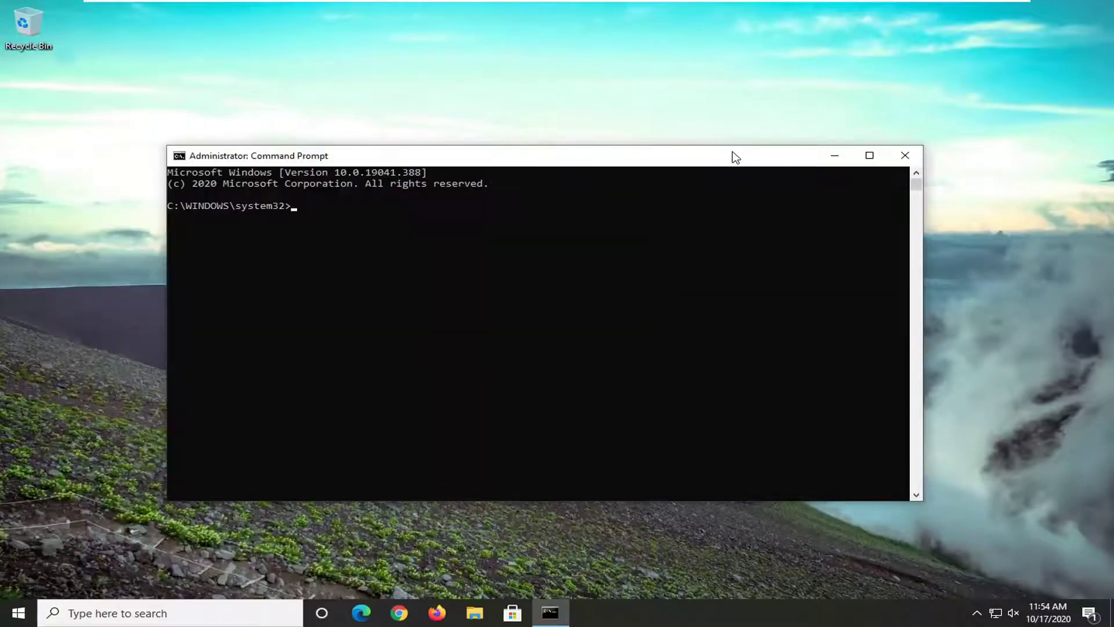
Enlarge and reposition the console, then paste and run the wmic diskdrive query.
drag(732, 150, 712, 111)
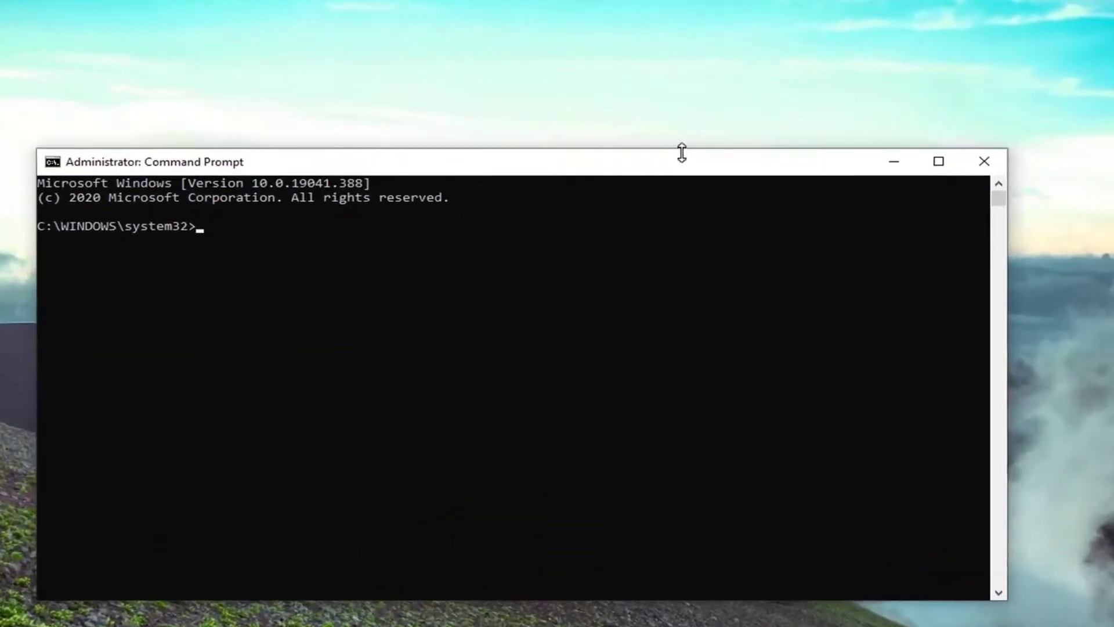
drag(649, 166, 672, 90)
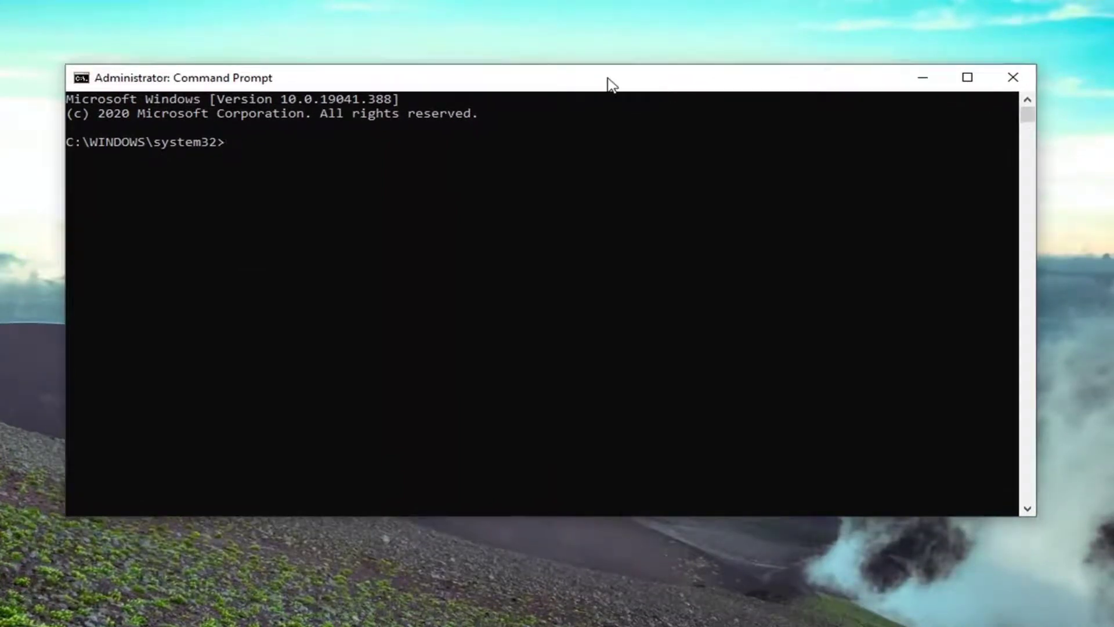
right_click(568, 84)
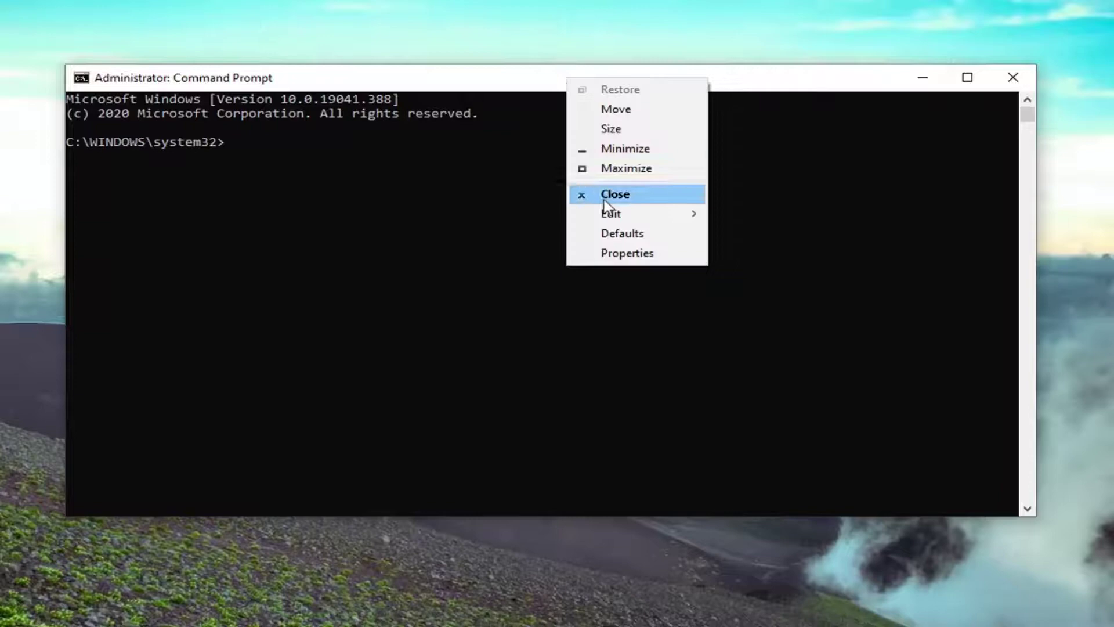
mouse_move(636, 213)
click(750, 252)
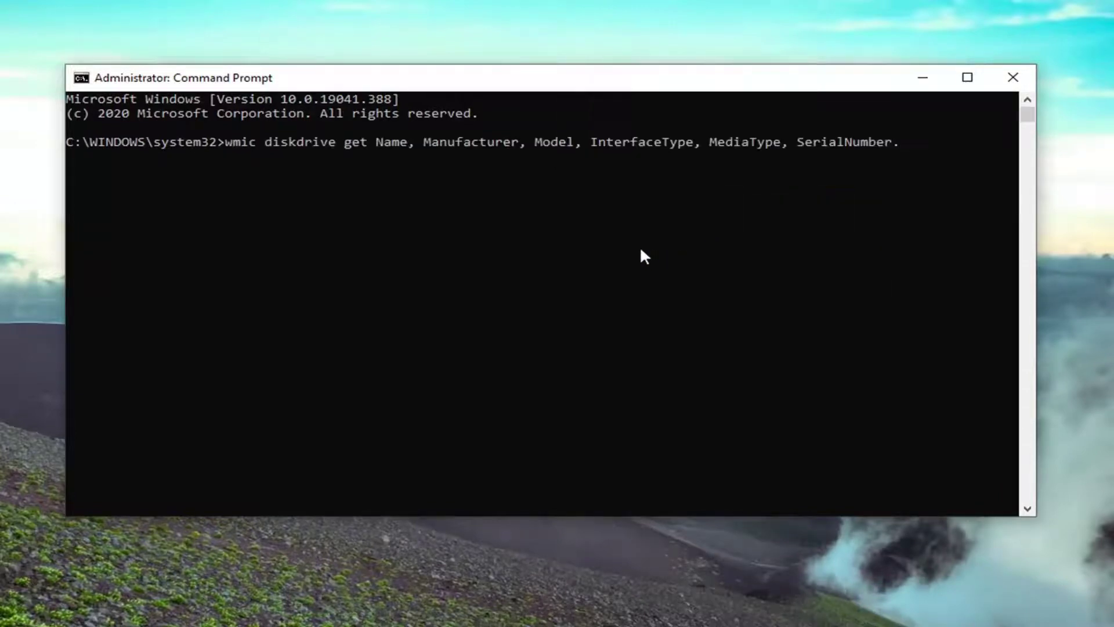
key(Return)
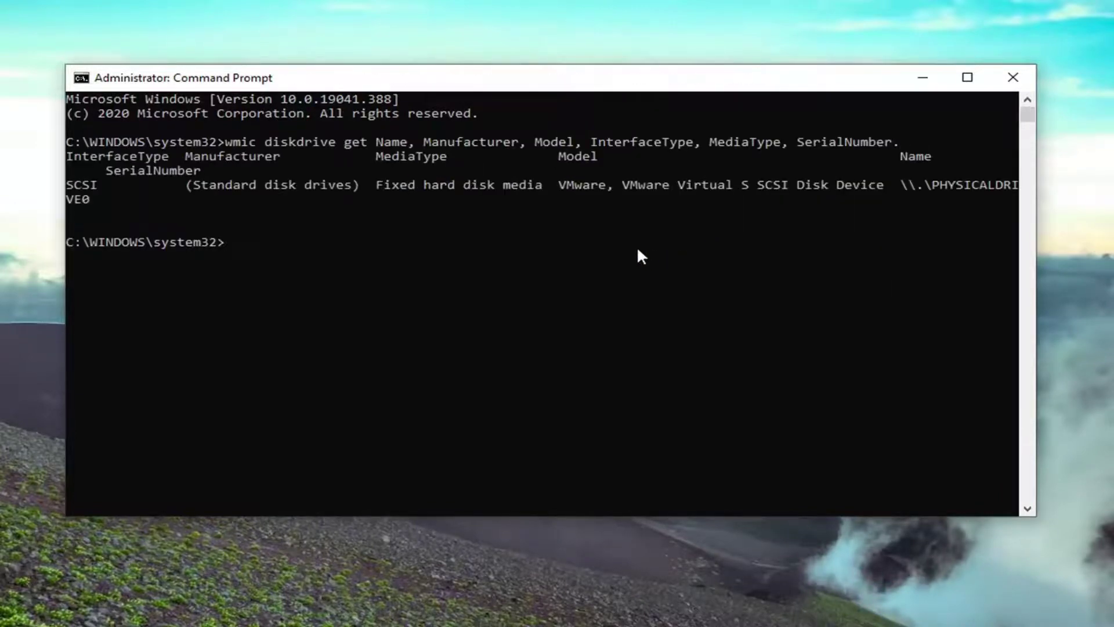